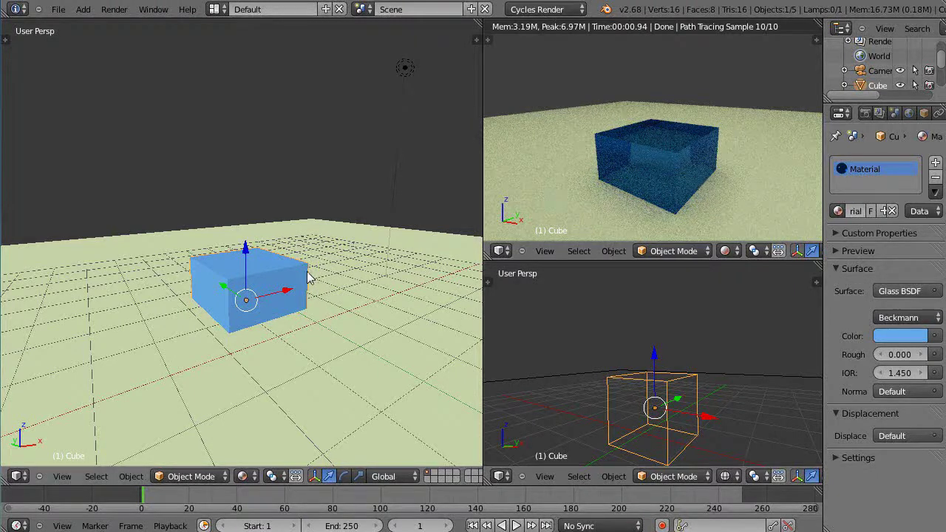
Choose Cycles Render from the render engine list.
left_click(550, 11)
left_click(532, 57)
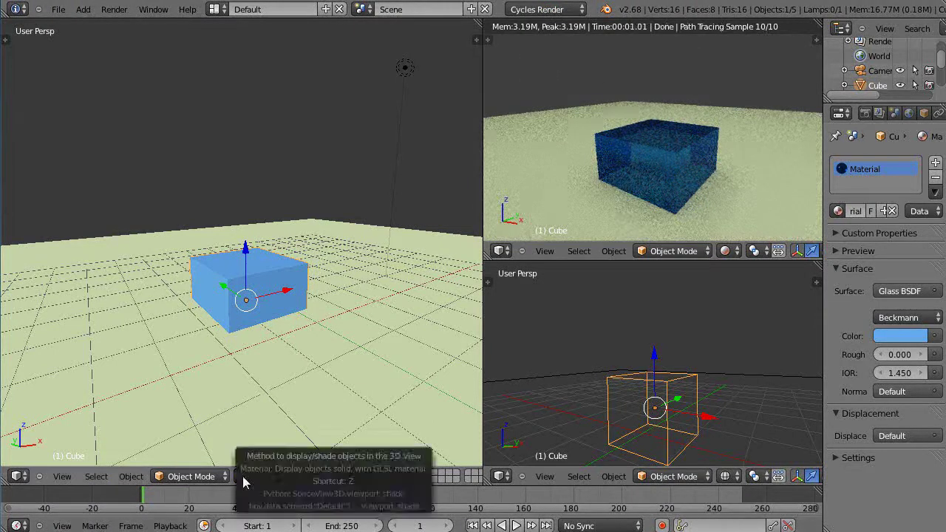
left_click(244, 477)
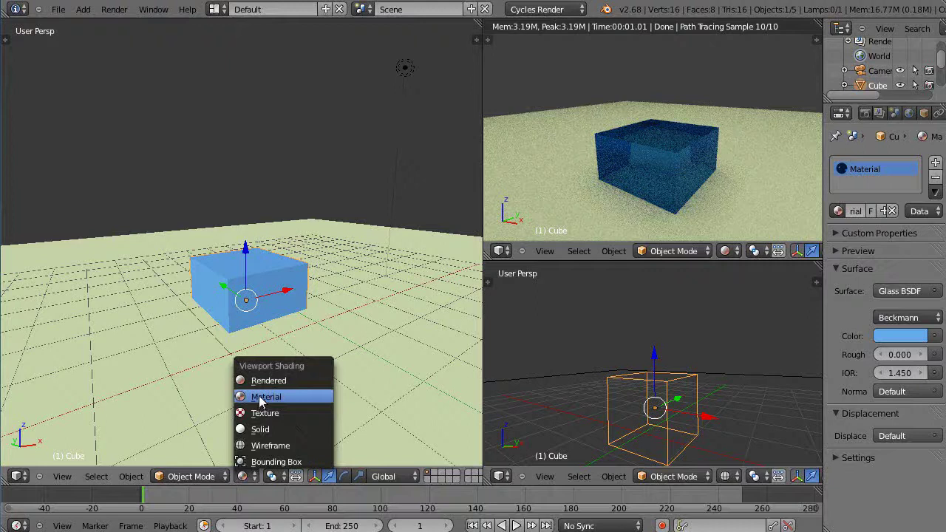
left_click(725, 251)
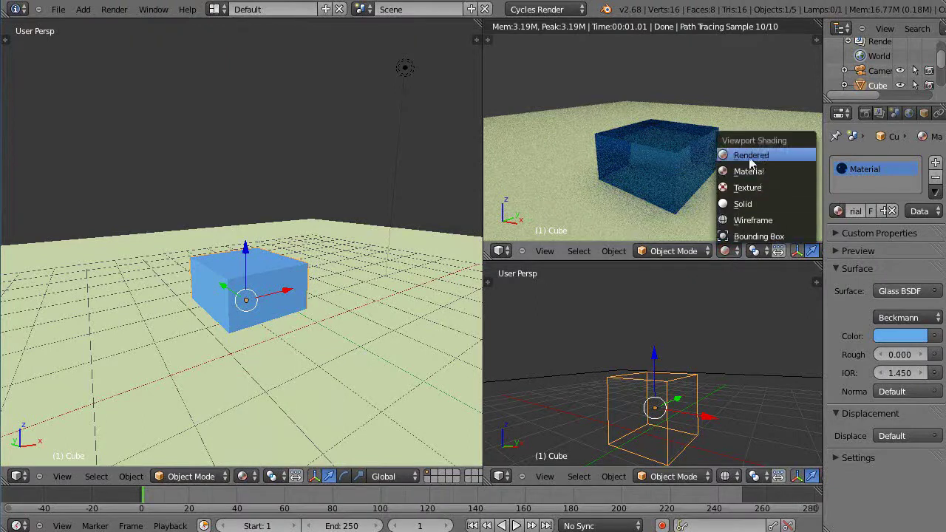
left_click(244, 477)
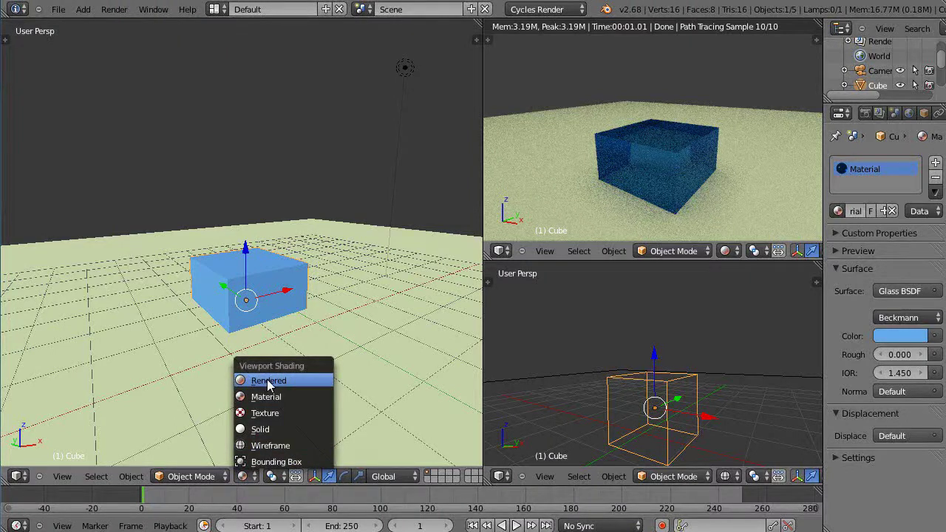
left_click(724, 251)
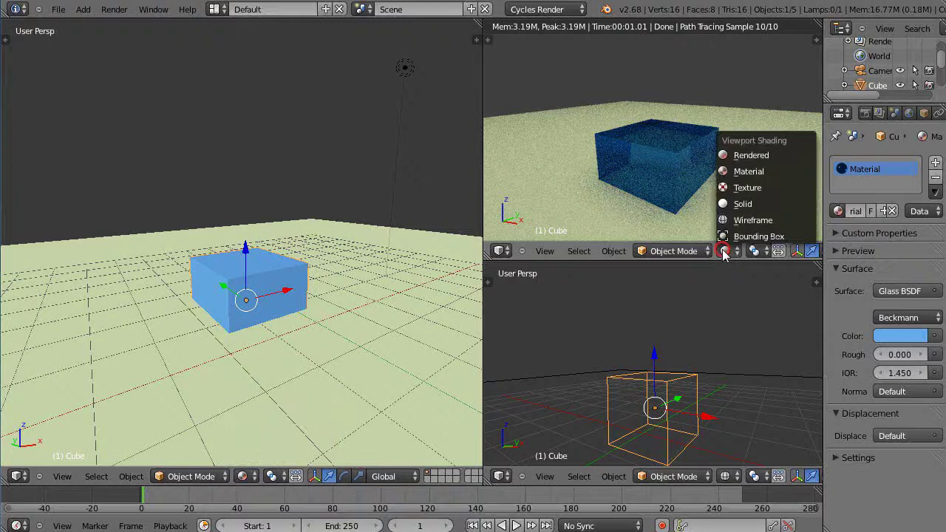
left_click(751, 172)
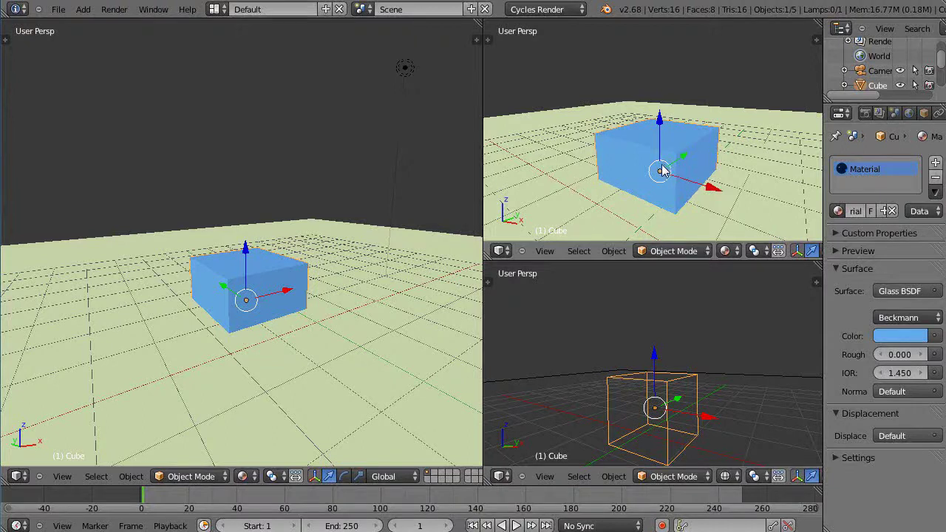
left_click(729, 254)
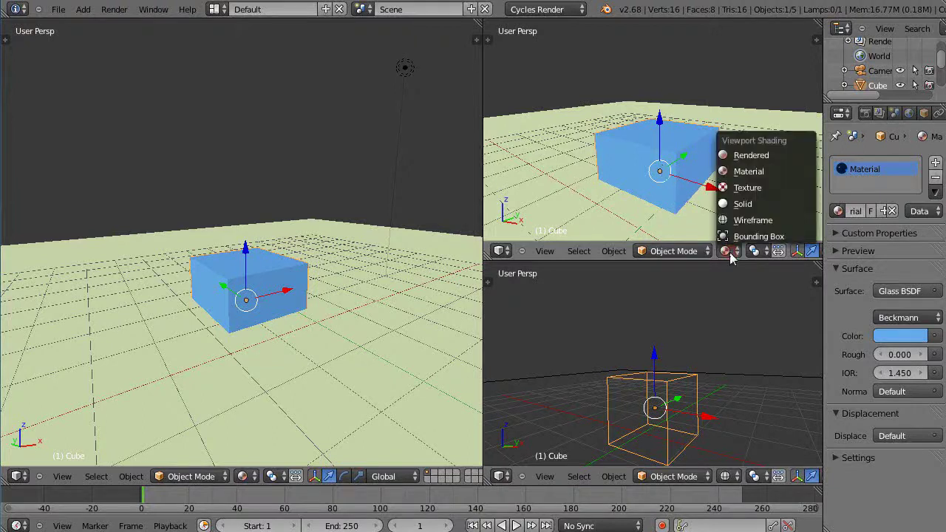
left_click(729, 254)
left_click(740, 157)
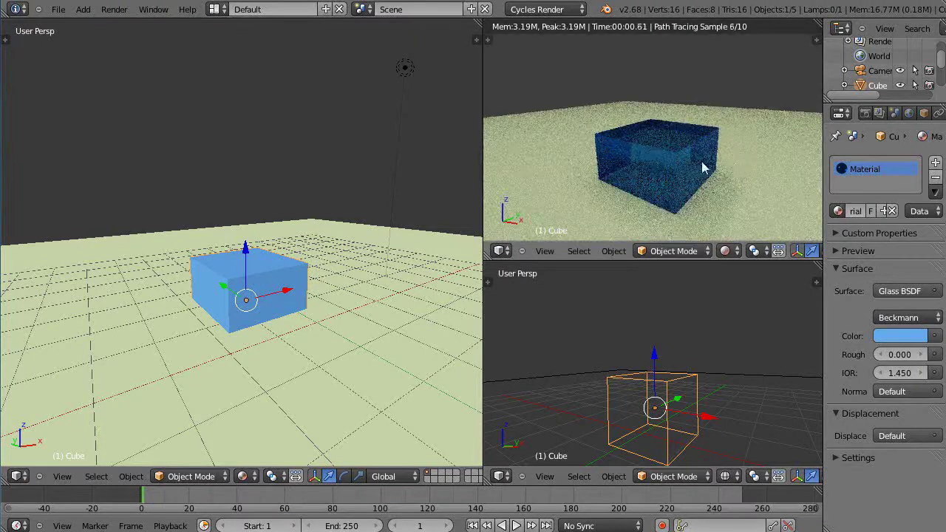
middle_click_drag(186, 399, 217, 331)
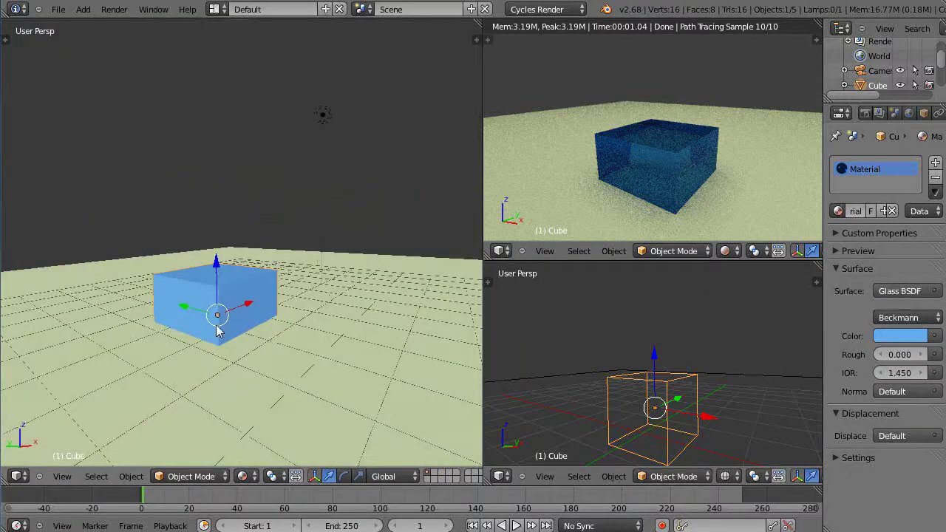
Frame the cube in the left view and orbit to look down on it from higher.
key("KP_Decimal")
scroll(219, 331, "down", 8)
middle_click_drag(216, 332, 200, 395)
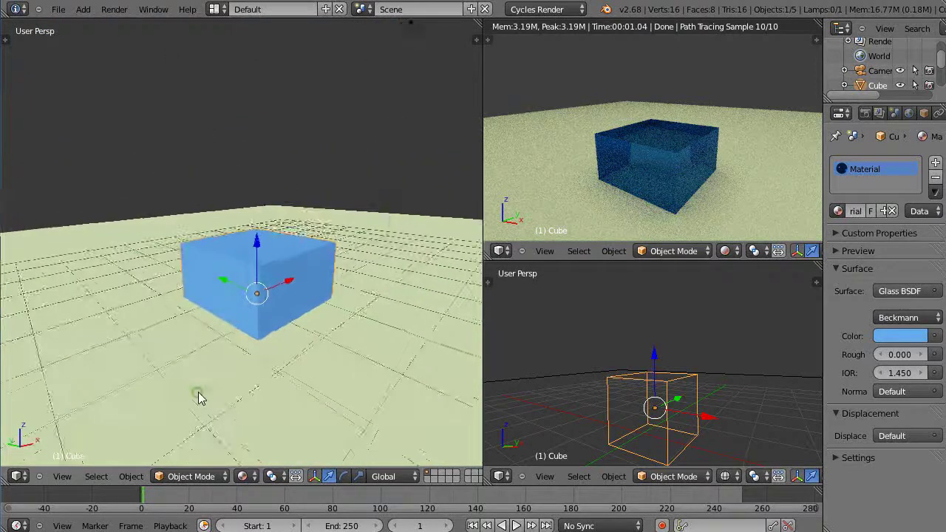
scroll(211, 385, "up", 2)
scroll(214, 377, "down", 2)
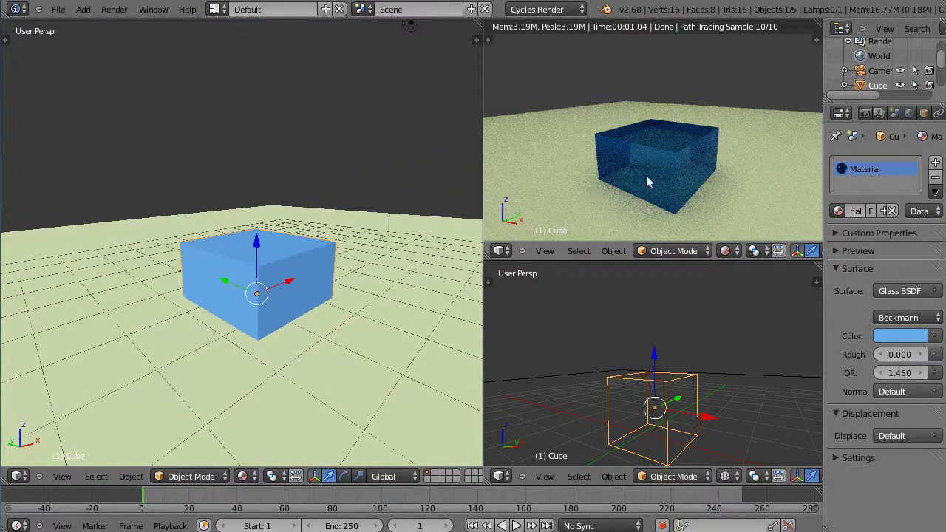
middle_click_drag(279, 332, 250, 339)
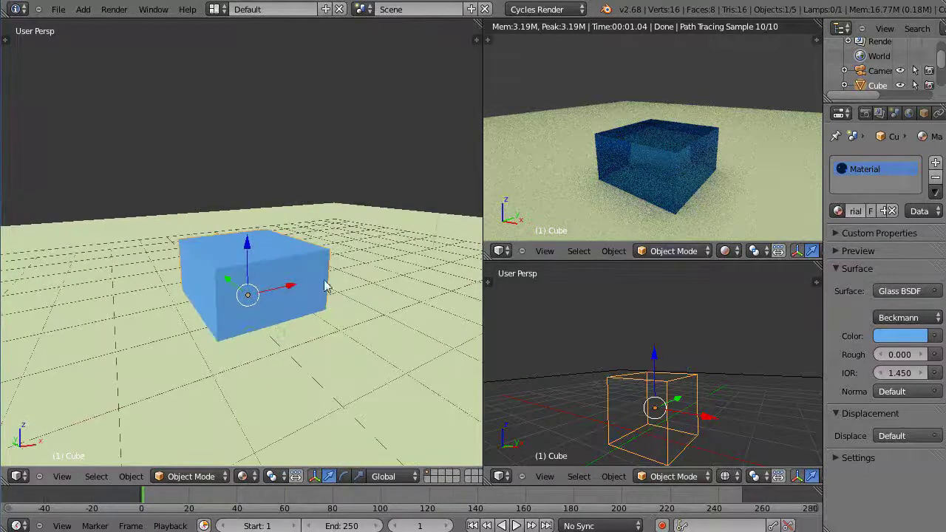
Select the ground plane and the cube in turn to inspect their materials.
right_click(304, 258)
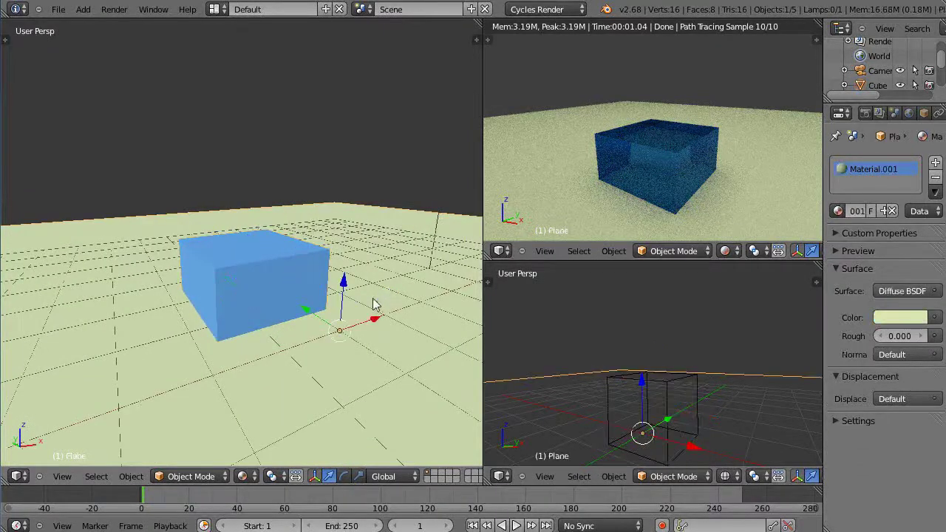
right_click(277, 299)
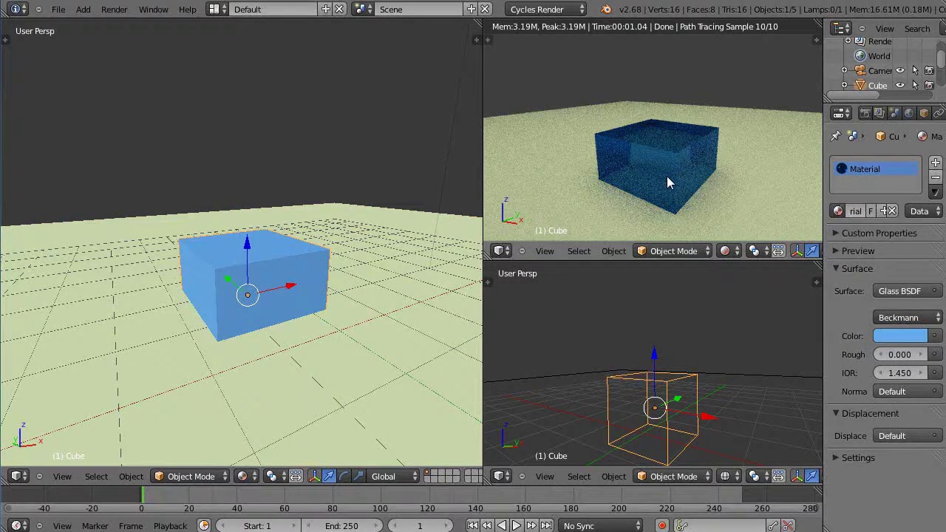
right_click(776, 170)
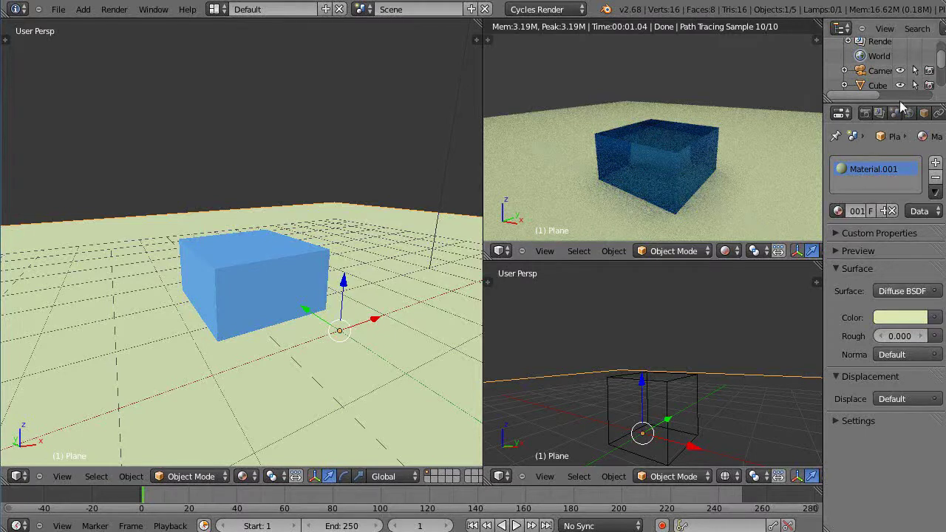
Enlarge the outliner to list Camera, Cube, Lamp, Plane and Plane.001, then reselect the cube.
left_click_drag(900, 103, 899, 175)
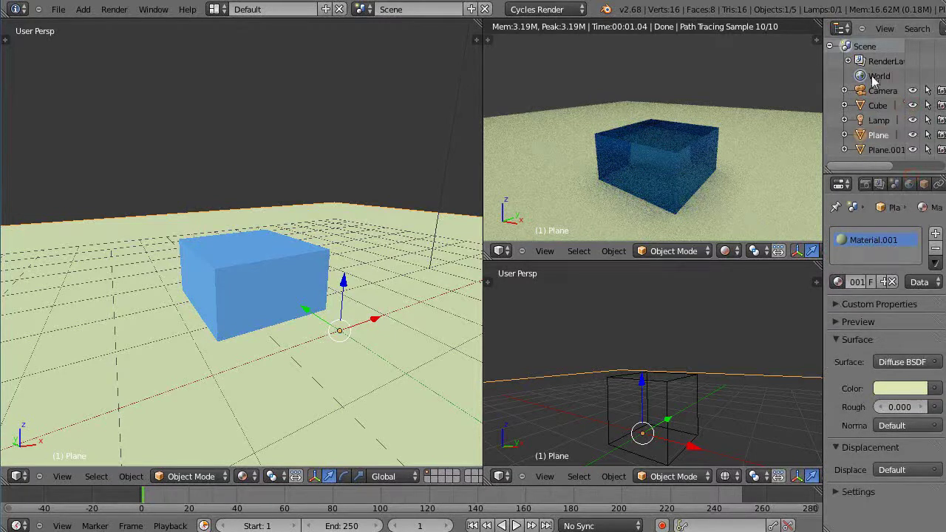
scroll(246, 390, "up", 2)
right_click(229, 318)
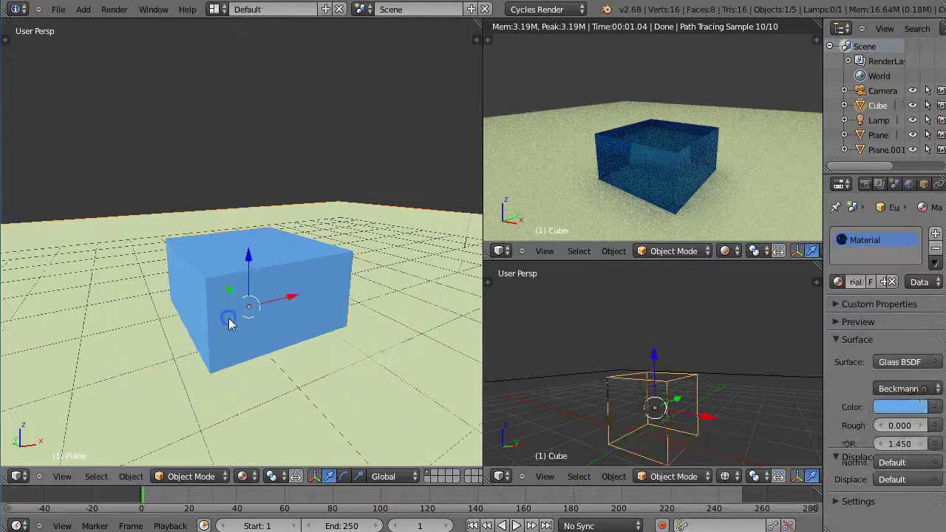
In Edit Mode, pull the cube's top-front-left corner vertex outward along X, then nudge the cube along Y.
key("Tab")
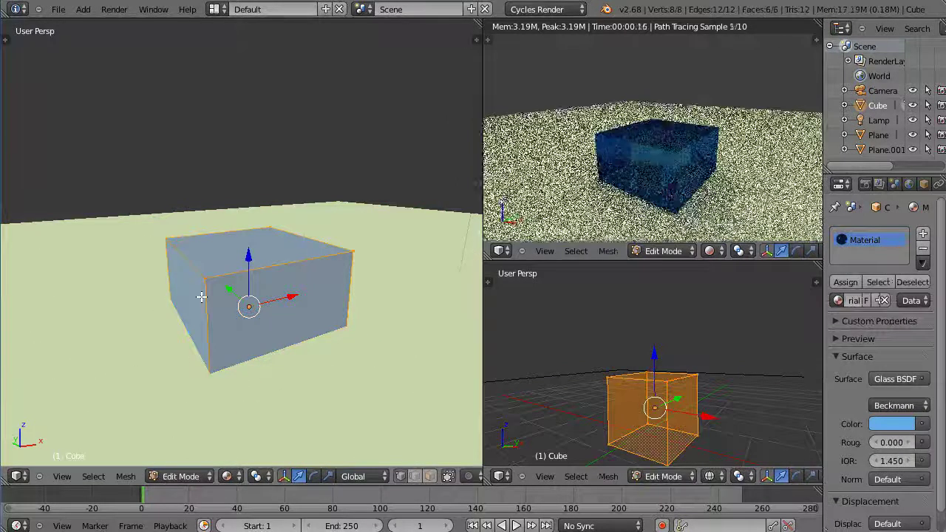
right_click(205, 278)
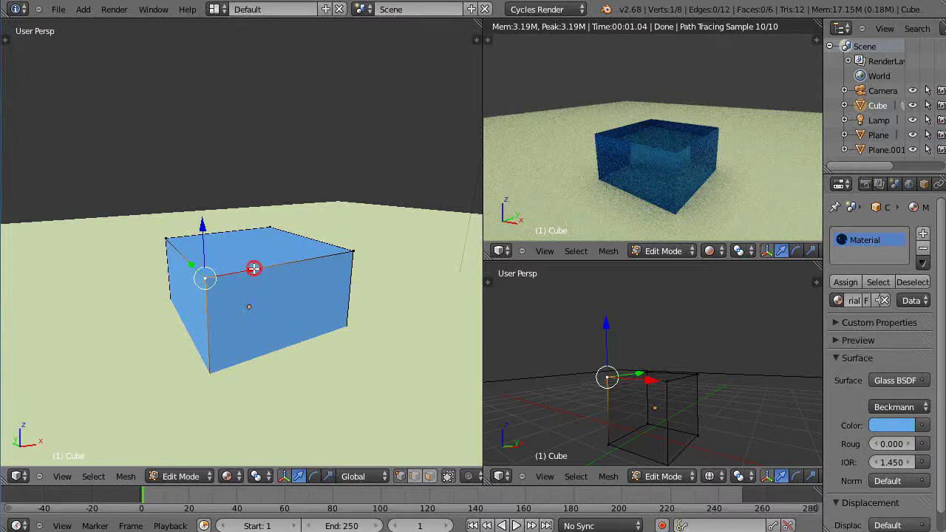
left_click_drag(253, 270, 165, 296)
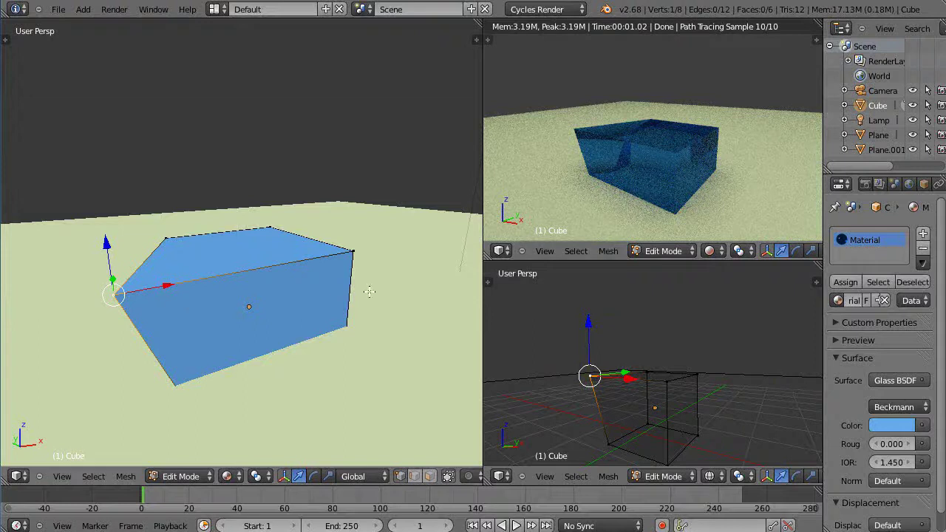
key("Tab")
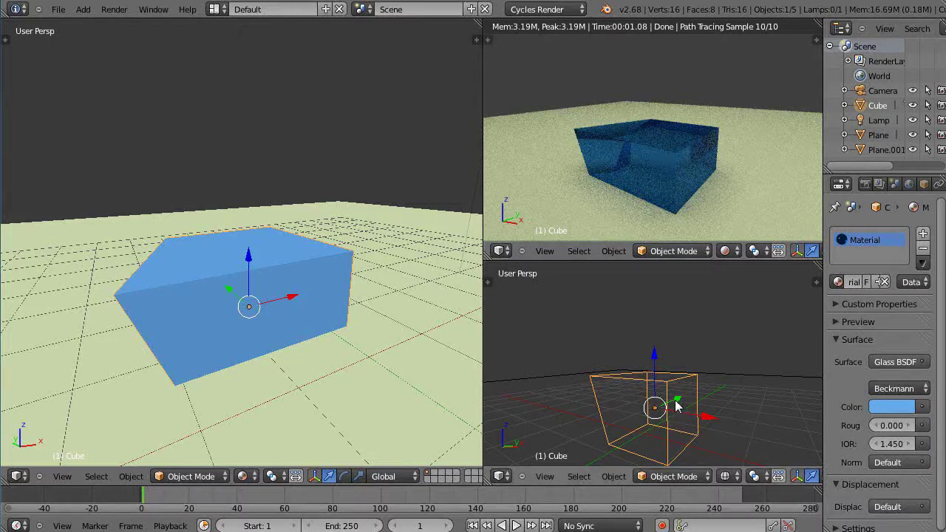
left_click_drag(677, 400, 678, 402)
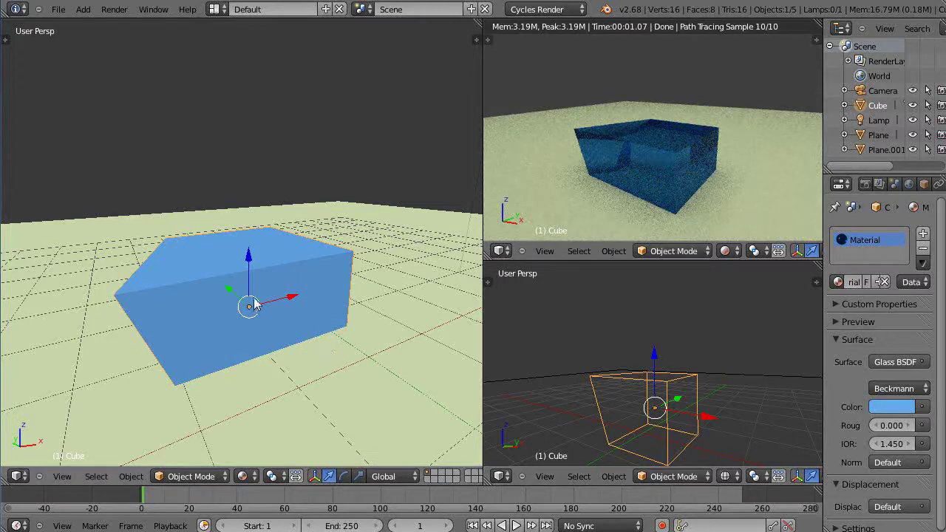
Preview the reshaped cube rendered in the left view, return it to solid, and heighten the top-right preview.
left_click(241, 478)
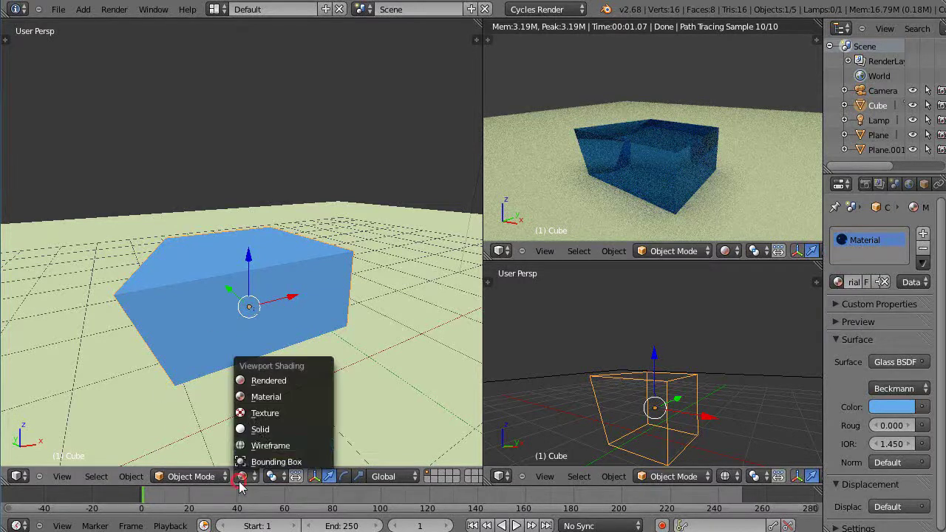
left_click(266, 381)
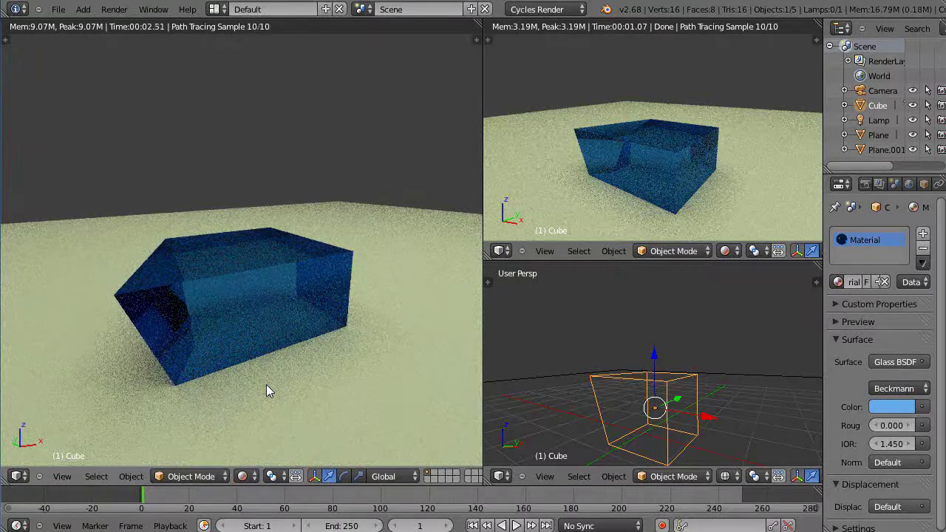
key("shift+z")
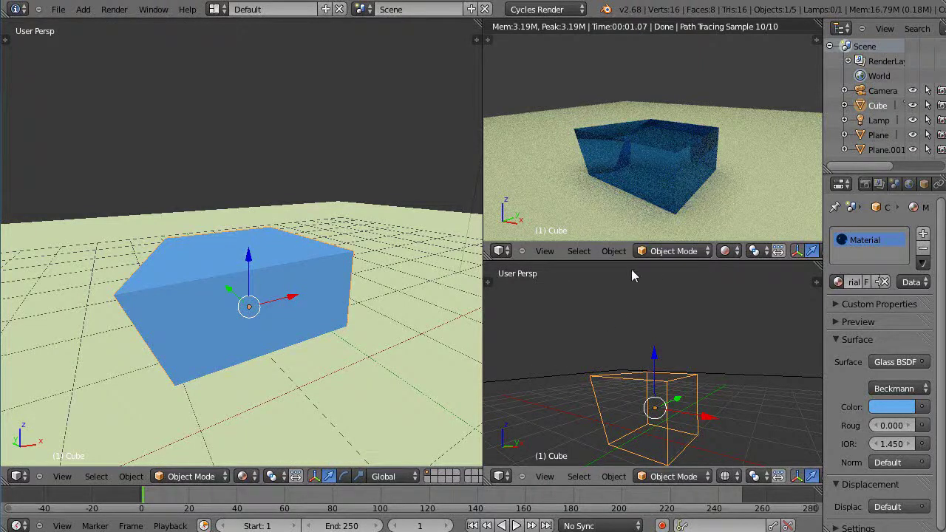
left_click_drag(628, 262, 629, 273)
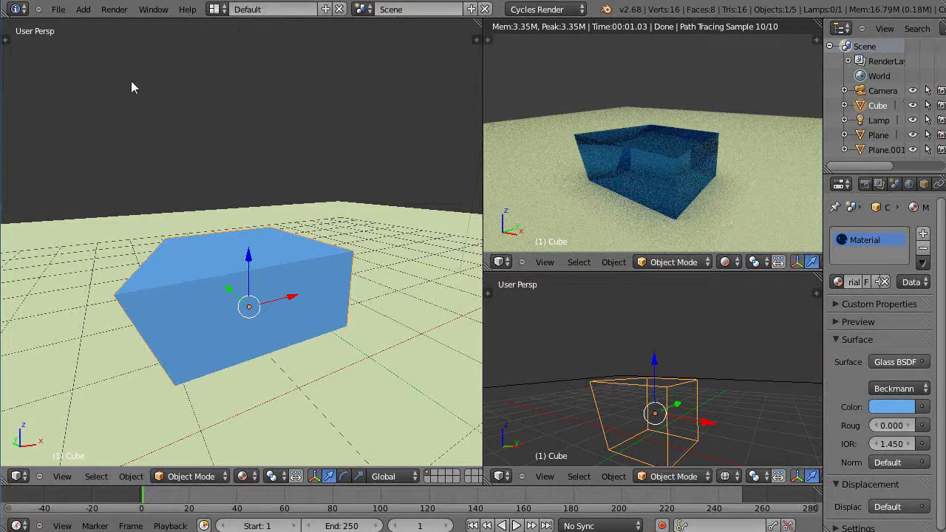
Set the User Preferences compute device to CUDA on the GeForce GTX 470 and save the settings.
left_click(58, 9)
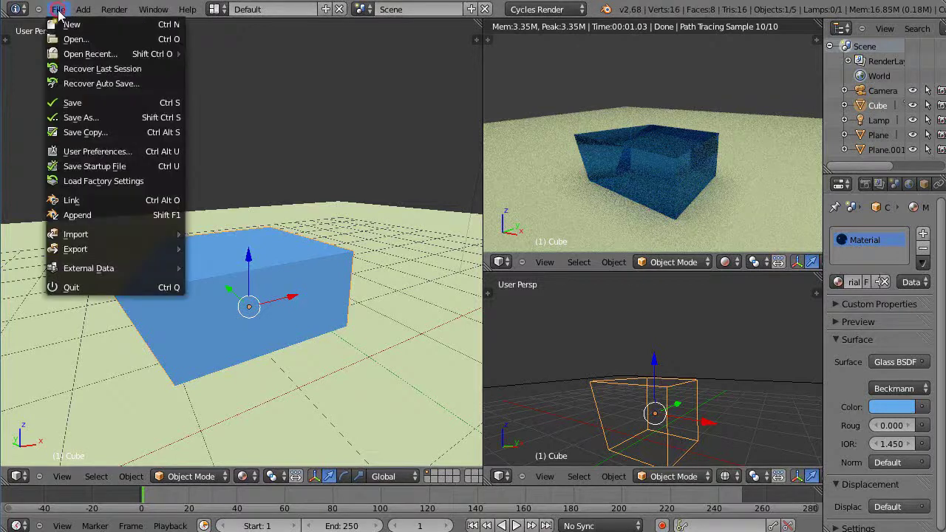
left_click(99, 152)
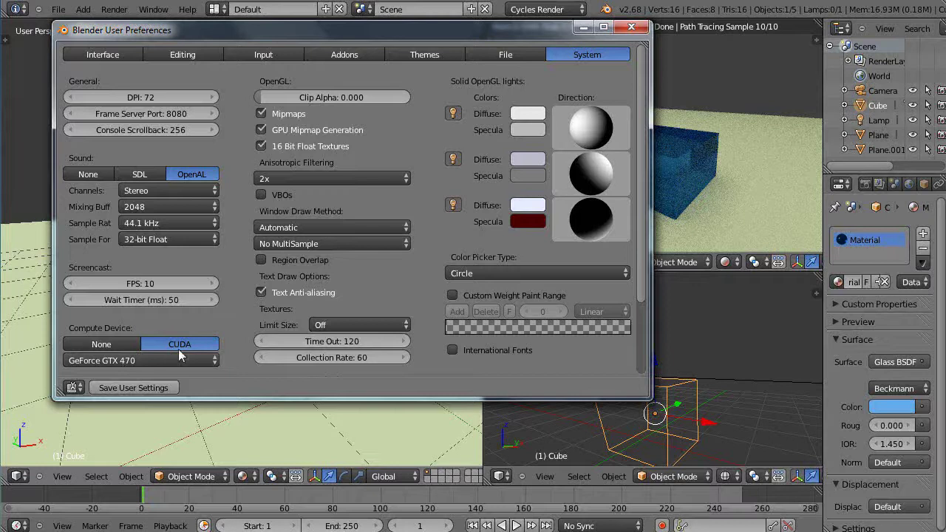
left_click(120, 344)
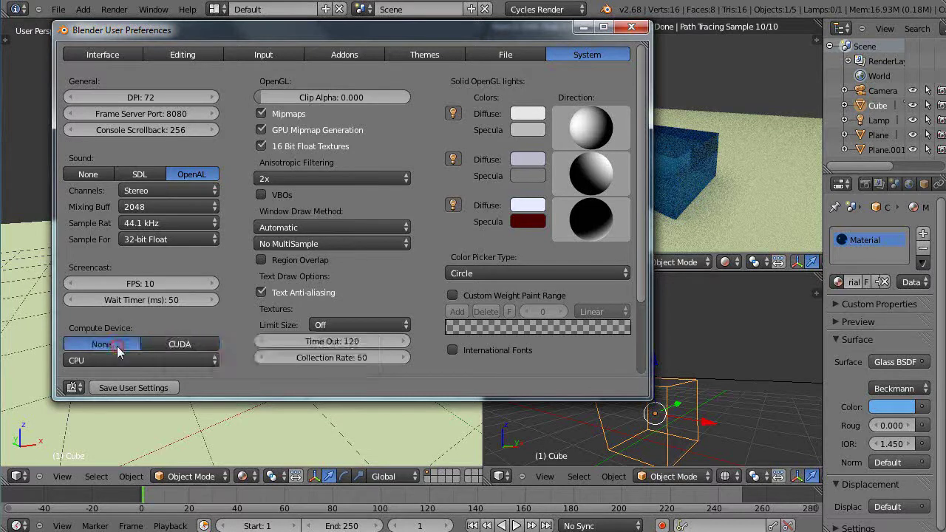
left_click(175, 348)
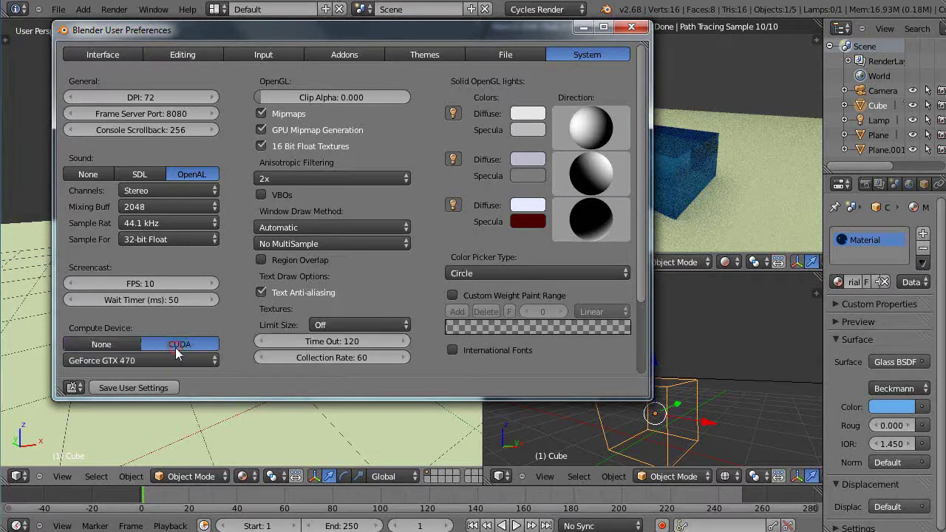
left_click(158, 387)
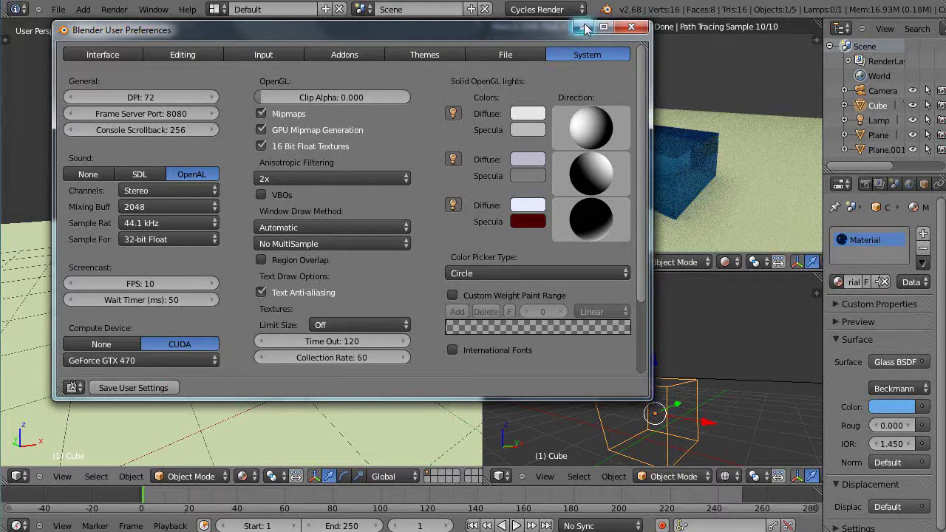
left_click(631, 27)
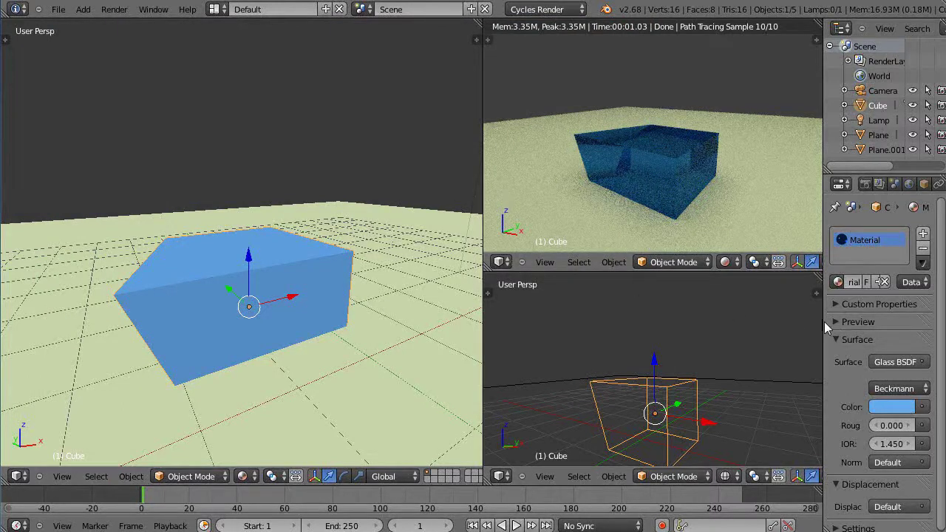
Widen the Render properties panel and switch the render device from CPU to GPU Compute.
left_click(866, 185)
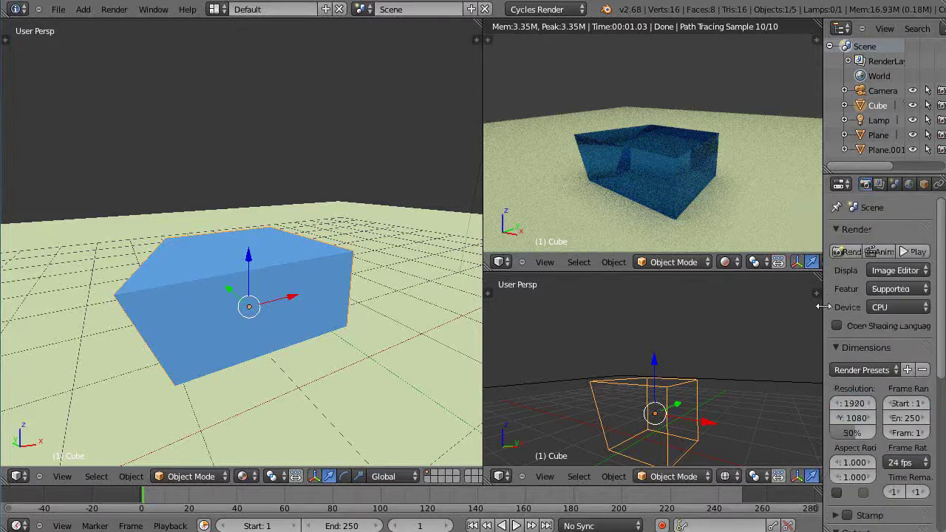
left_click_drag(823, 309, 753, 315)
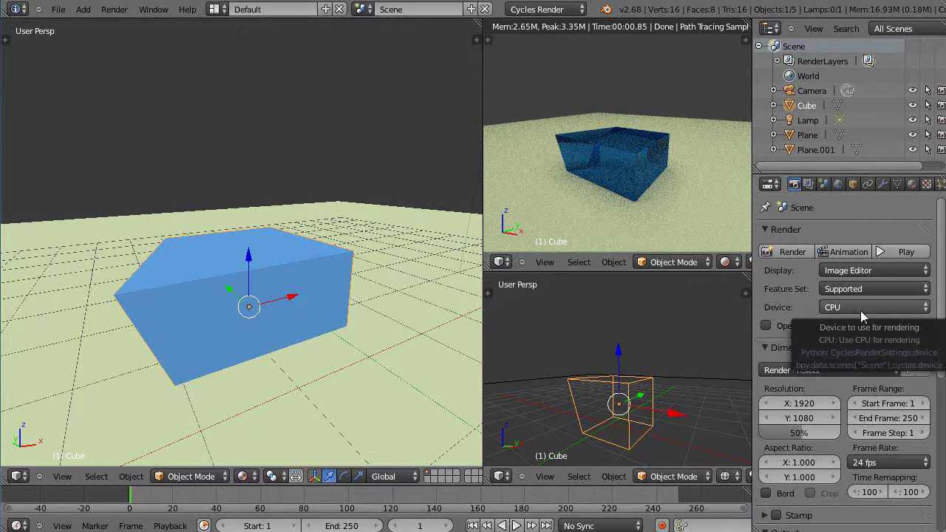
left_click(926, 311)
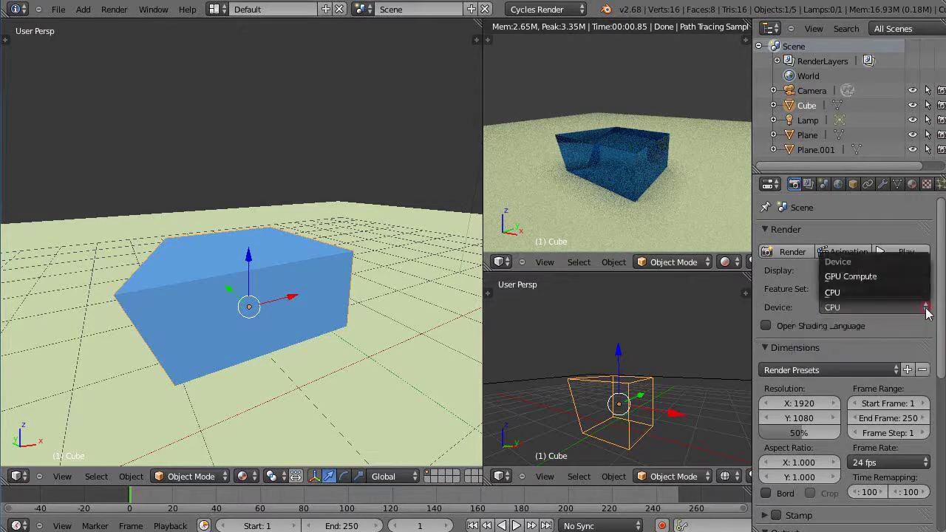
left_click(862, 276)
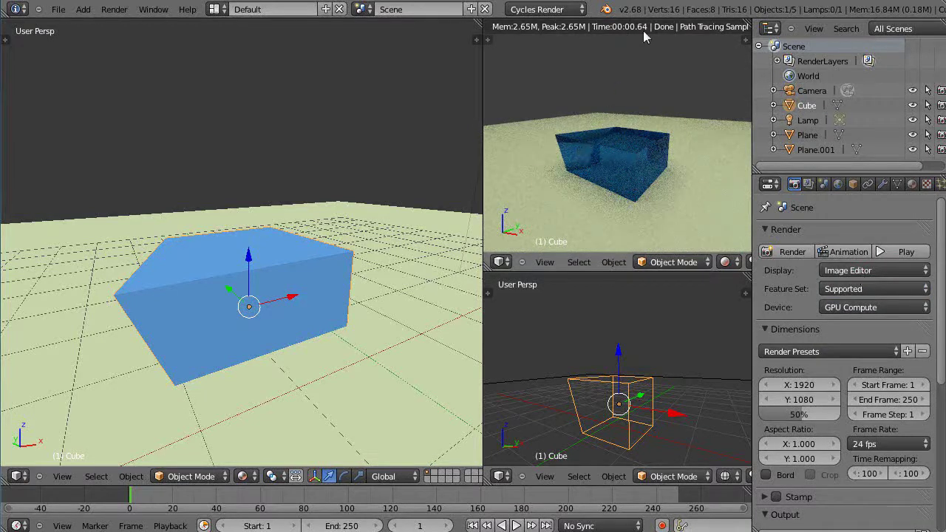
left_click(849, 310)
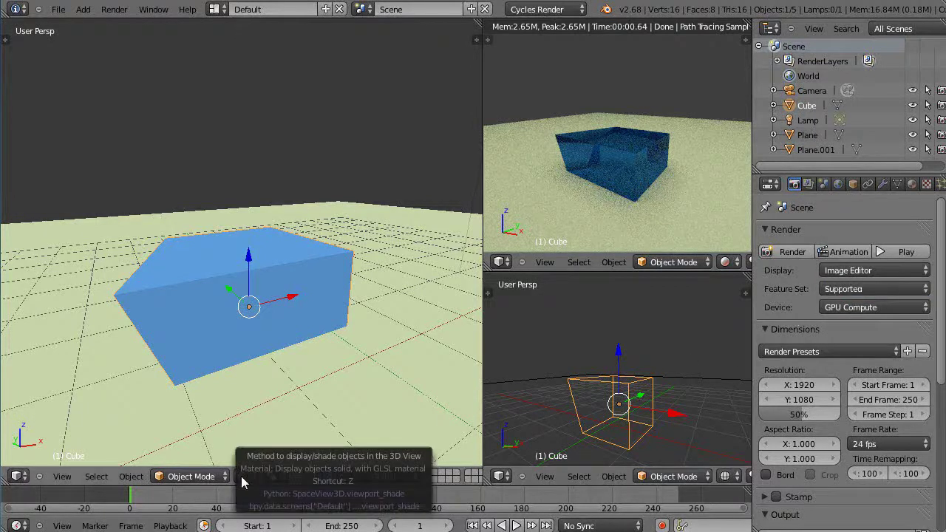
Switch the render device to CPU and show a live Rendered preview in the left viewport.
left_click(836, 309)
left_click(839, 293)
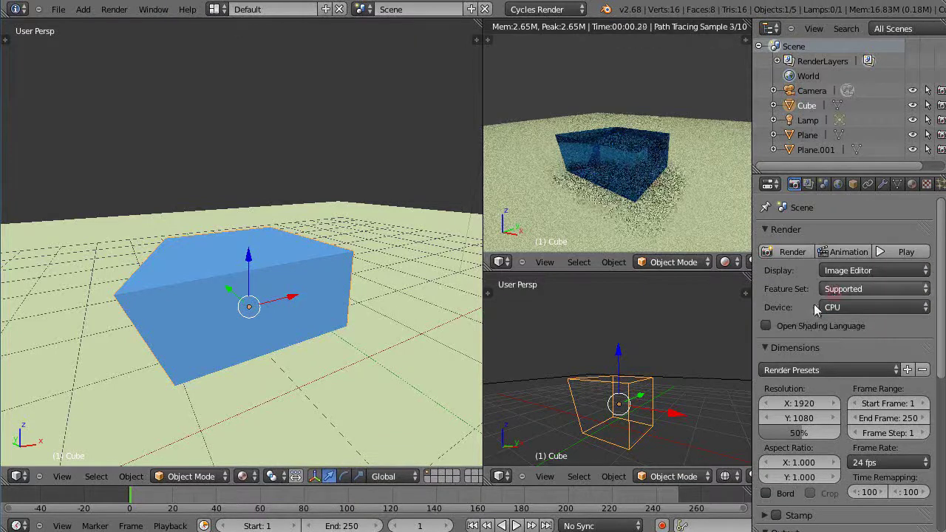
left_click(243, 476)
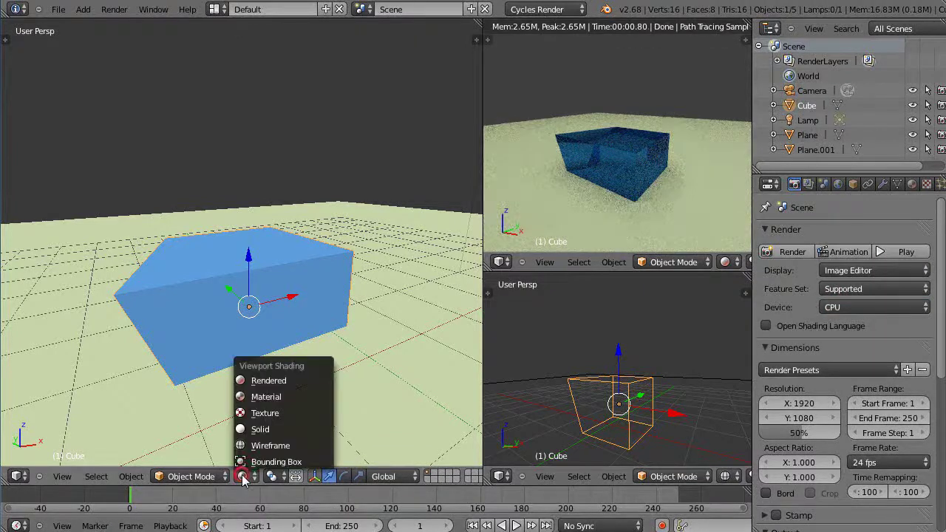
left_click(268, 382)
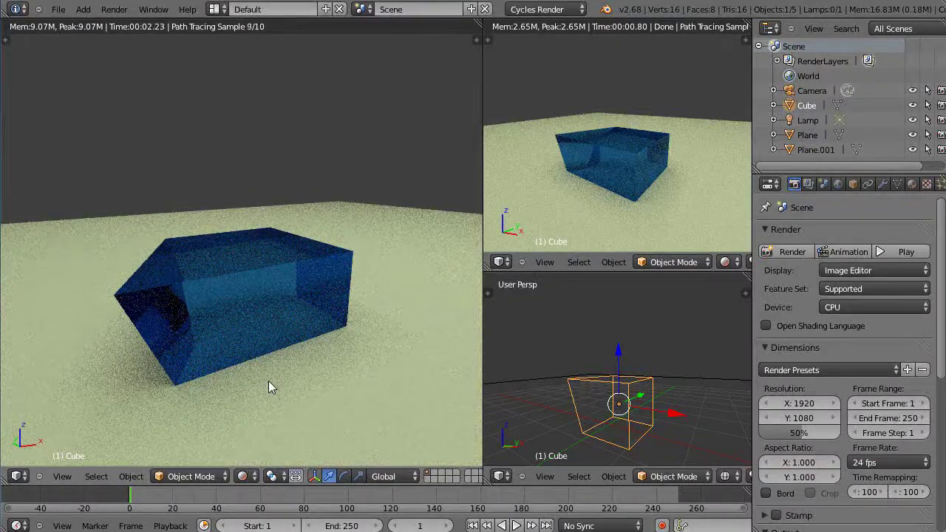
Set the render device back to GPU Compute and narrow the properties area to widen the viewports.
left_click(869, 307)
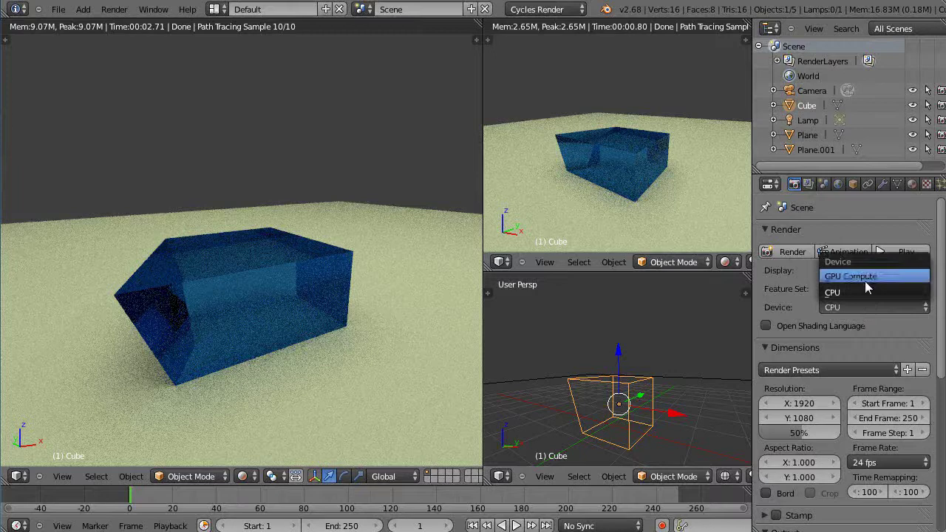
left_click(868, 287)
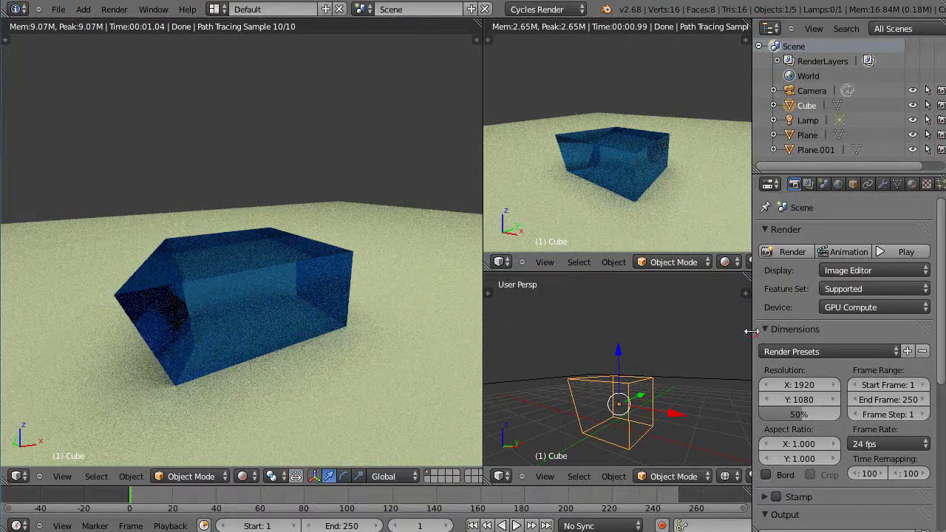
left_click_drag(753, 330, 785, 331)
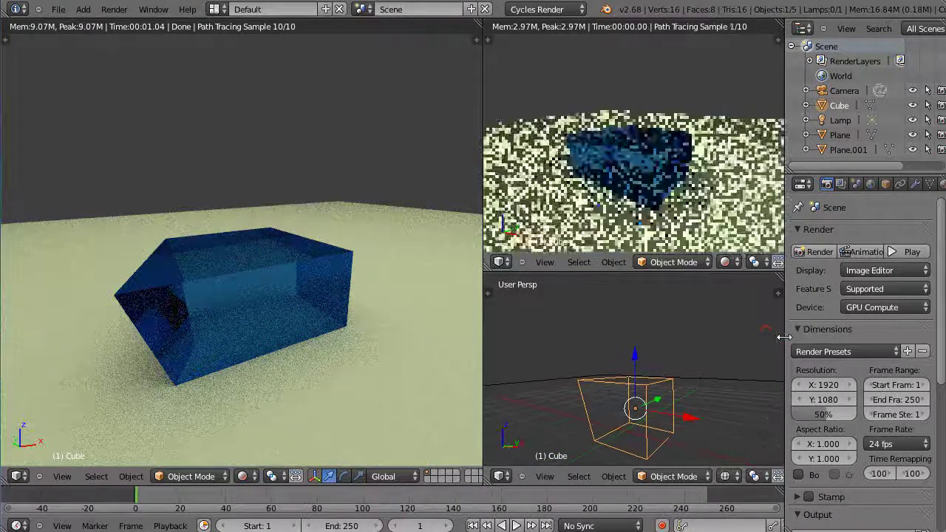
Return the left viewport to Material shading, then zoom and orbit around the cube.
left_click(242, 476)
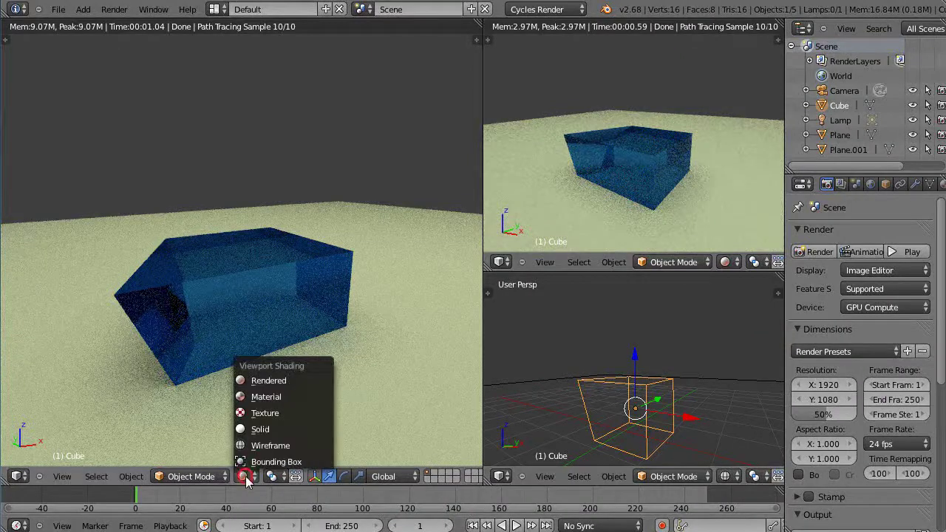
left_click(253, 396)
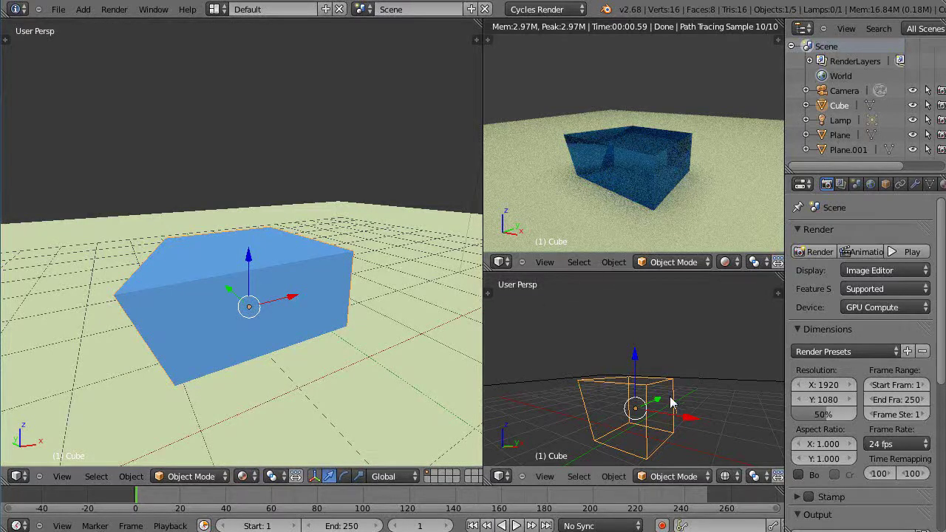
scroll(662, 403, "down", 2)
scroll(660, 403, "up", 3)
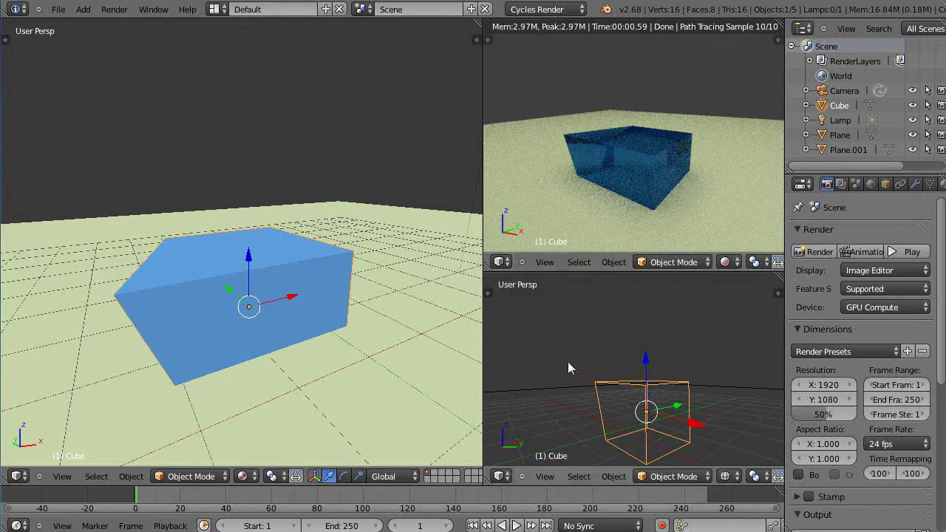
scroll(355, 342, "down", 2)
middle_click_drag(355, 340, 382, 367)
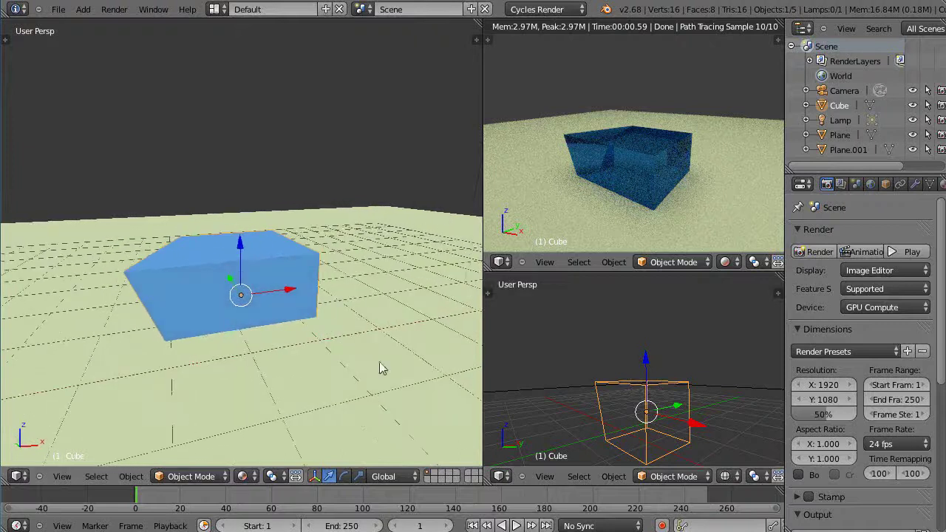